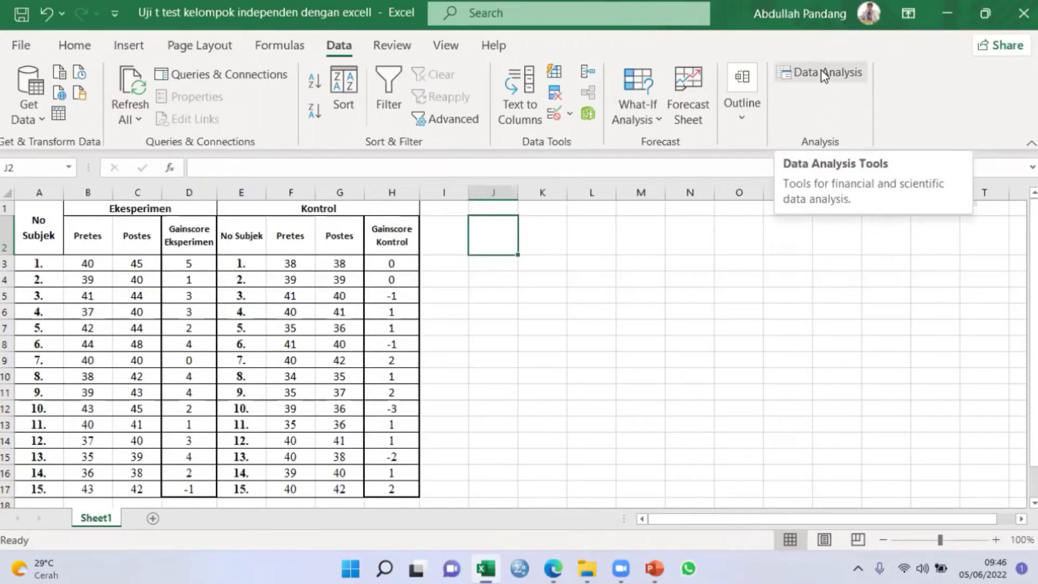
Enable the Analysis ToolPak and Analysis ToolPak - VBA add-ins through the program options
left_click(21, 46)
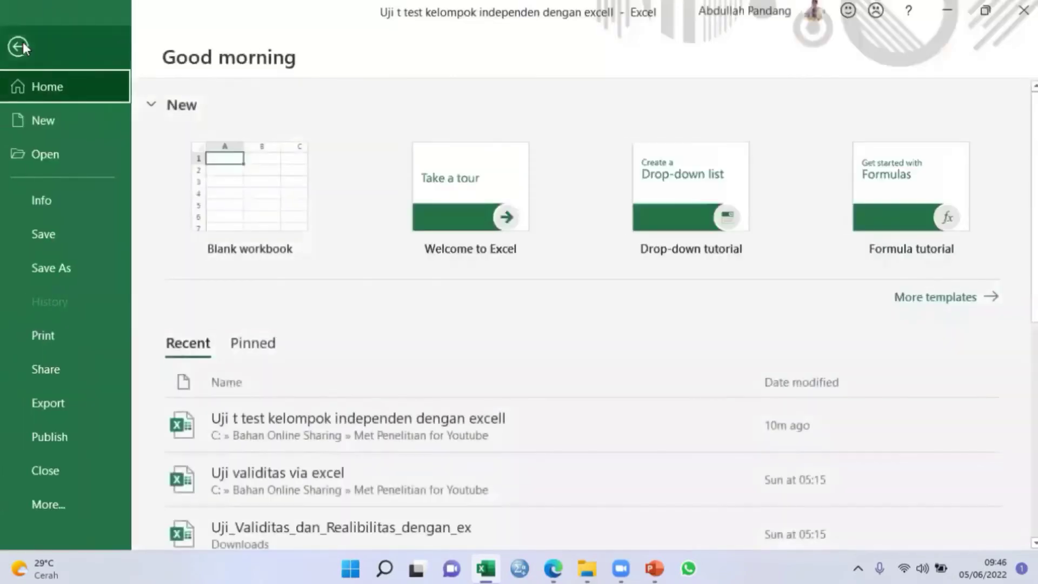
left_click(47, 504)
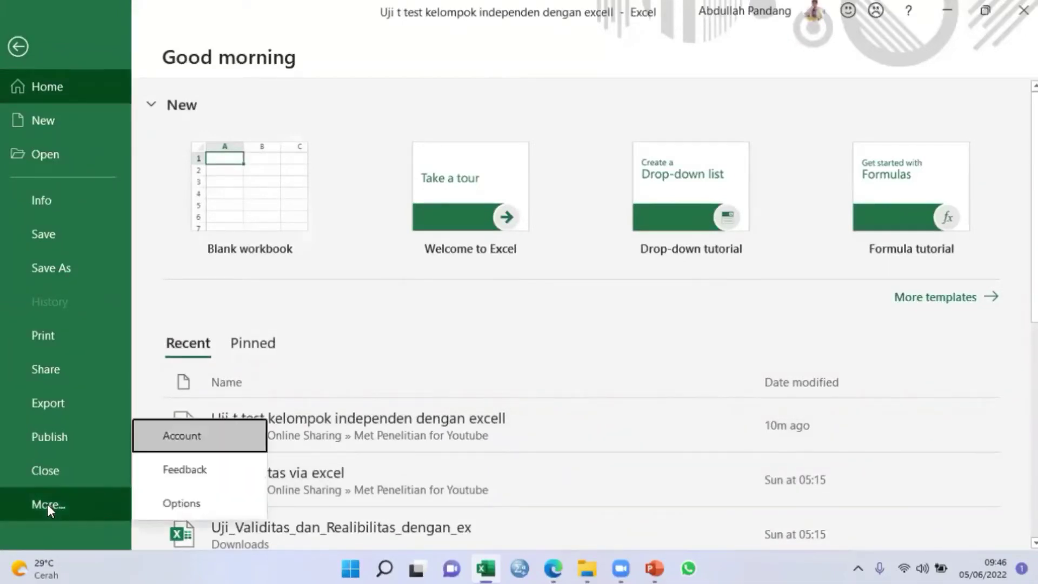
left_click(178, 503)
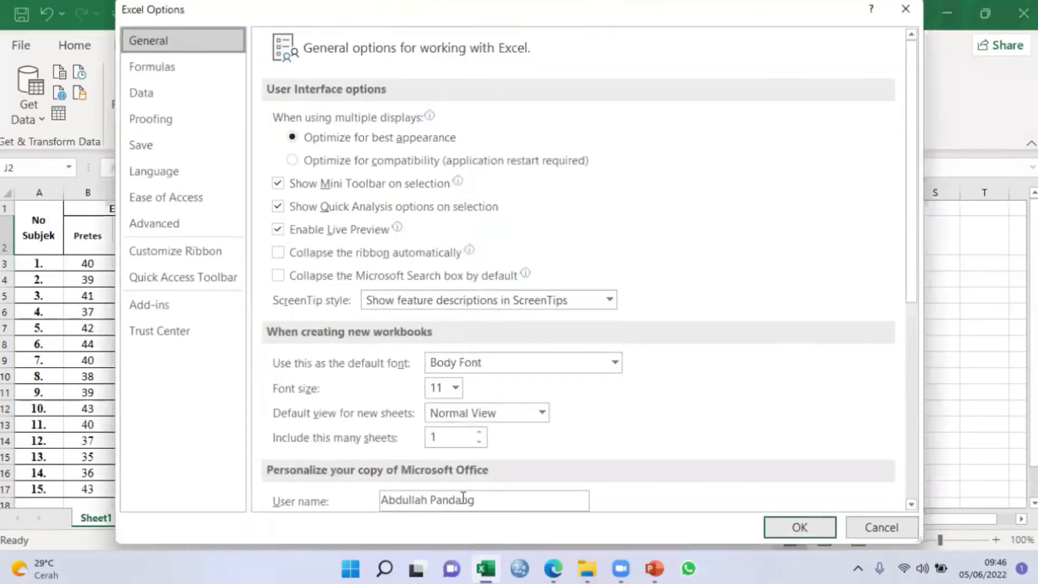
left_click(157, 309)
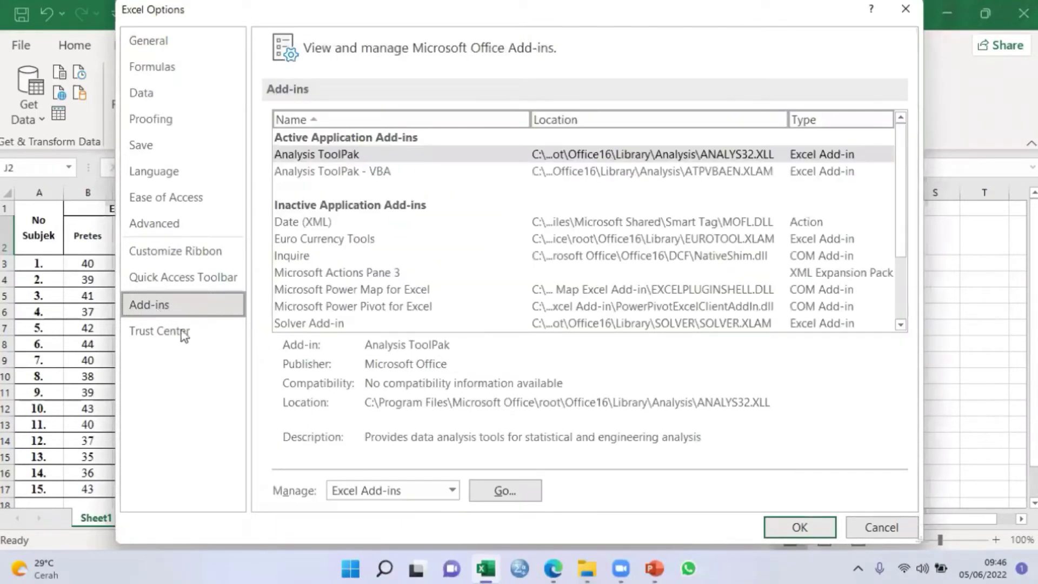
left_click(511, 494)
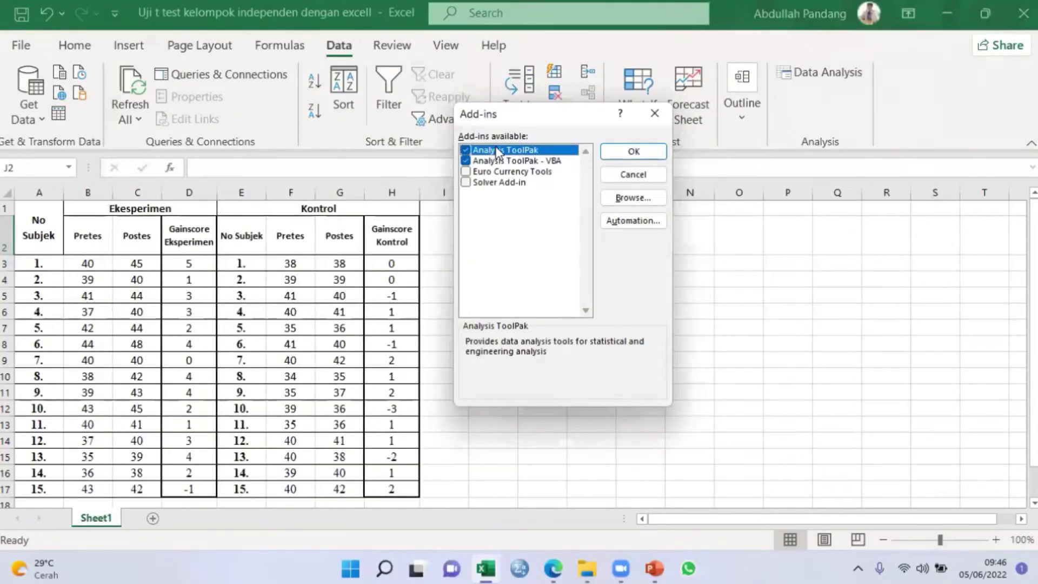
left_click(465, 162)
left_click(465, 161)
left_click(636, 152)
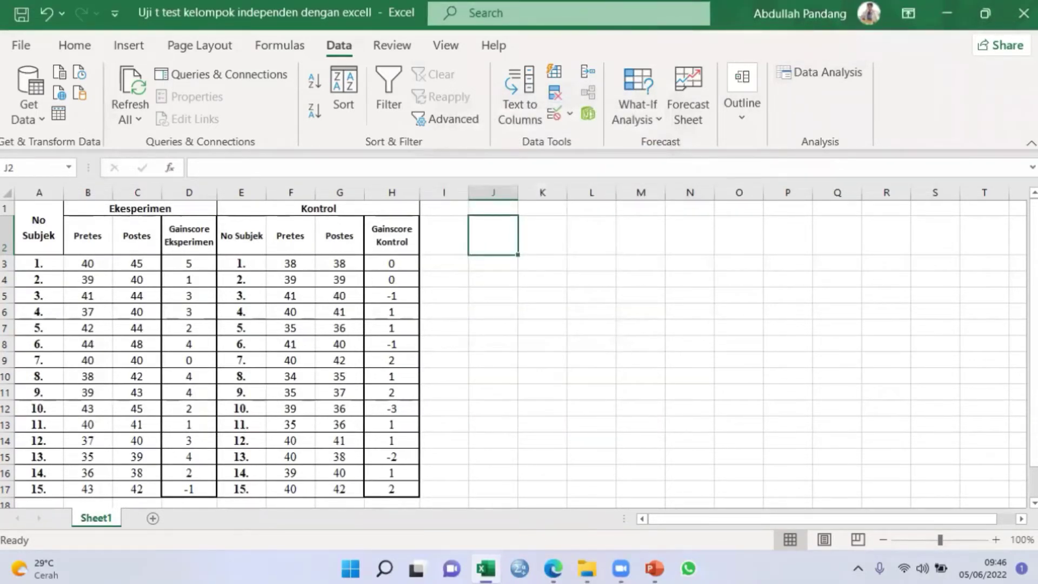
Start a t-Test: Two-Sample Assuming Equal Variances from the Data Analysis tools
left_click_drag(1033, 378, 1033, 397)
left_click(813, 72)
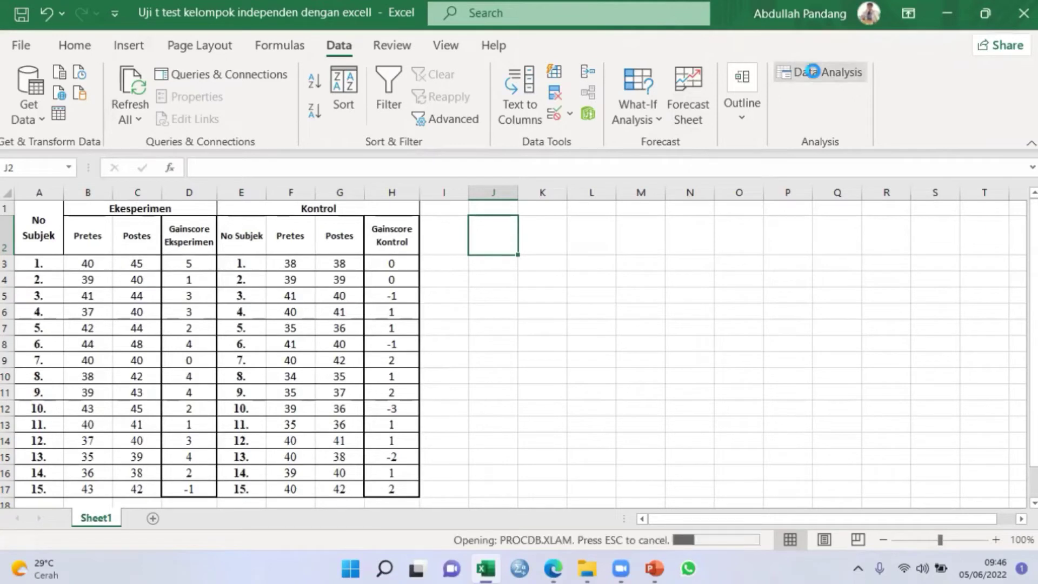
left_click(813, 72)
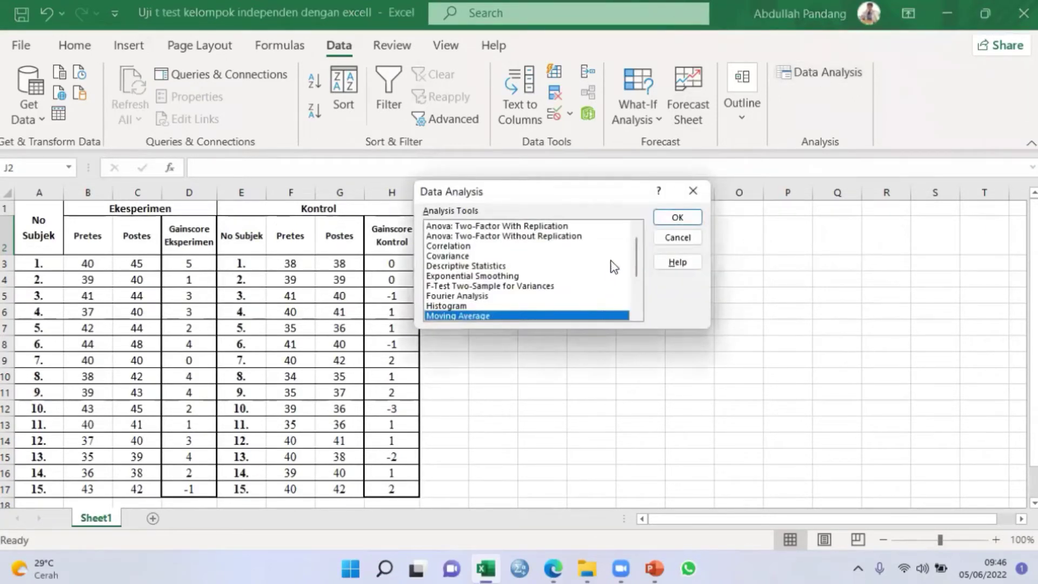
left_click_drag(635, 261, 647, 296)
scroll(648, 297, "down", 1)
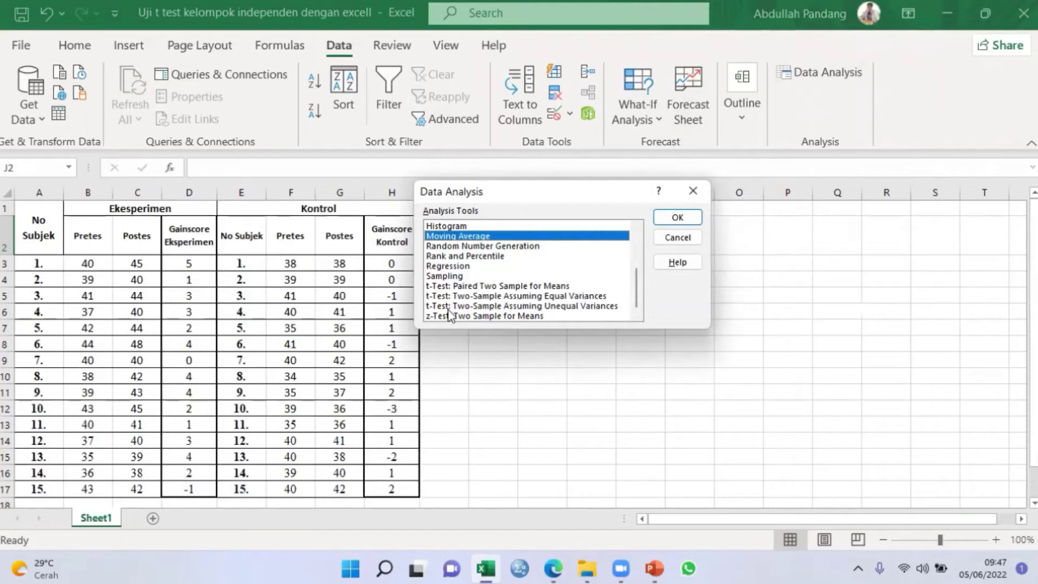
left_click(545, 297)
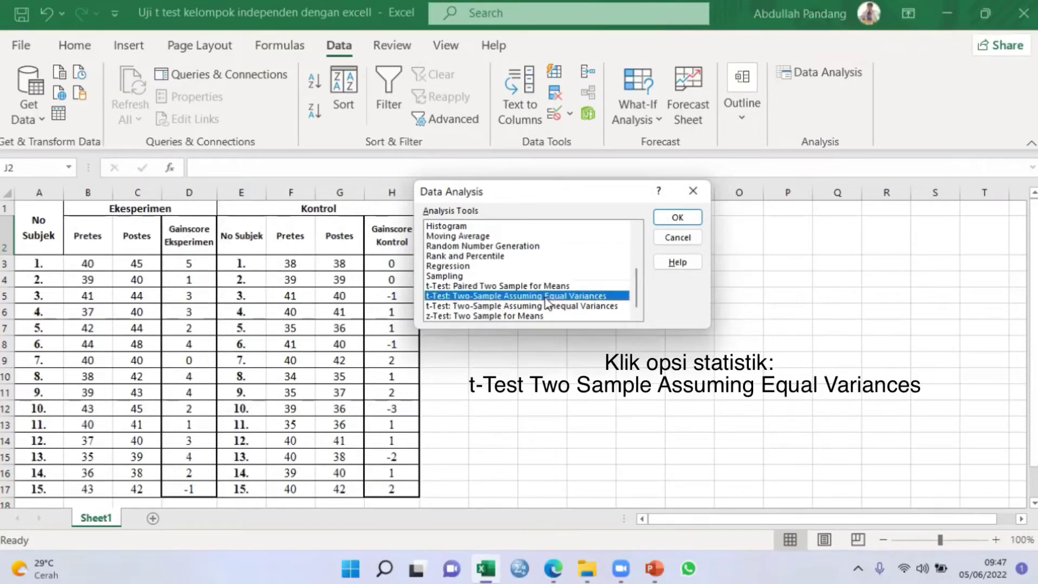
left_click(682, 219)
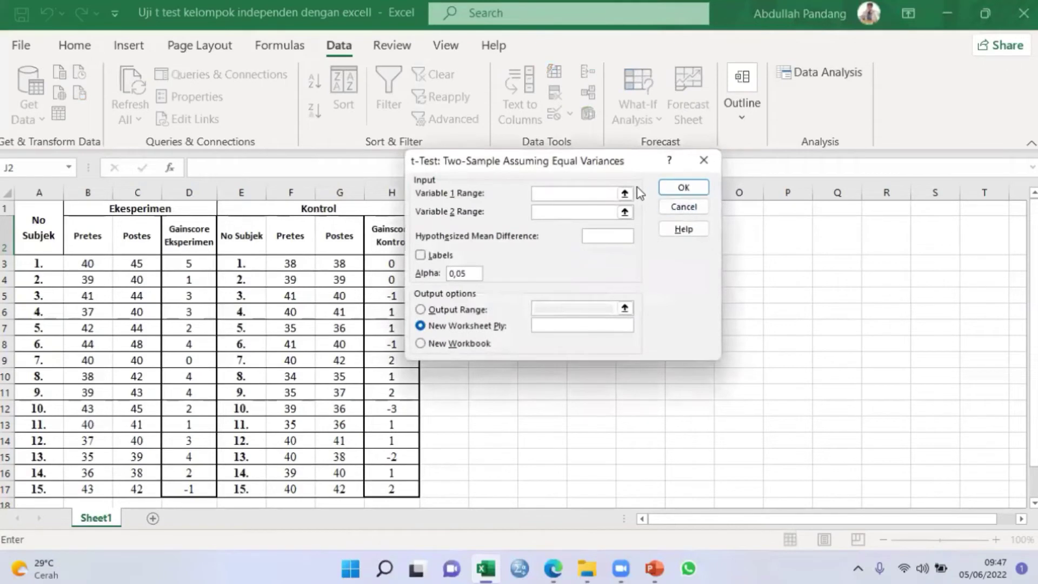
Set the t-test's Variable 1 Range to the Gainscore Eksperimen data with its heading, $D$2:$D$17
left_click_drag(642, 173, 691, 213)
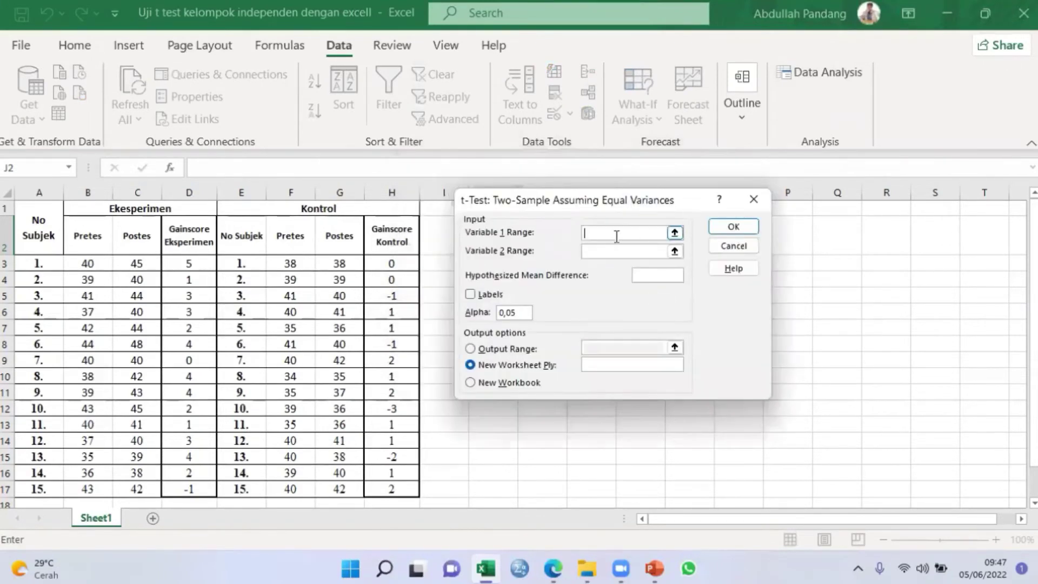
left_click(584, 253)
left_click(597, 234)
left_click_drag(193, 261, 186, 486)
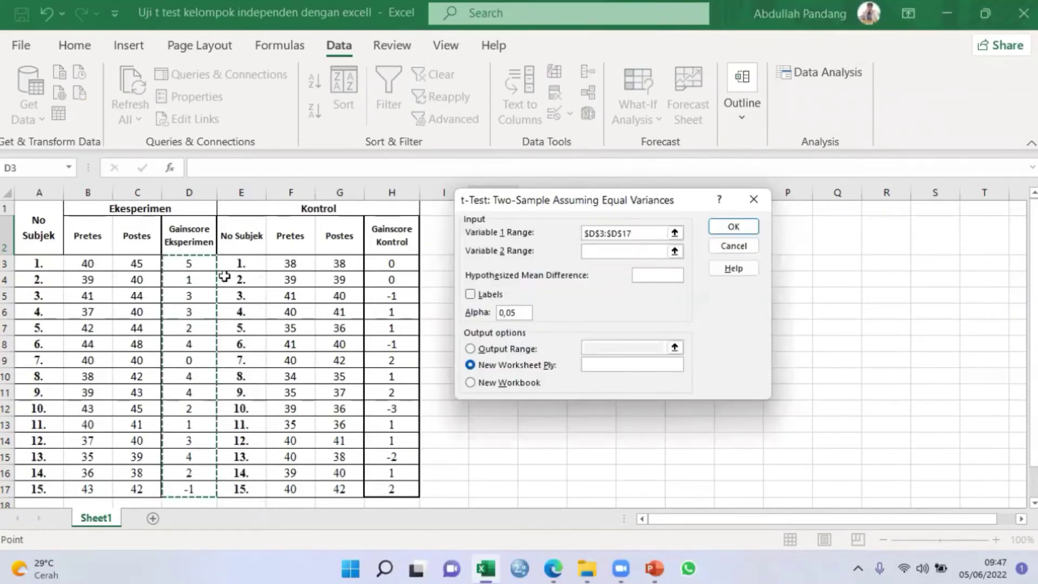
left_click_drag(196, 241, 191, 488)
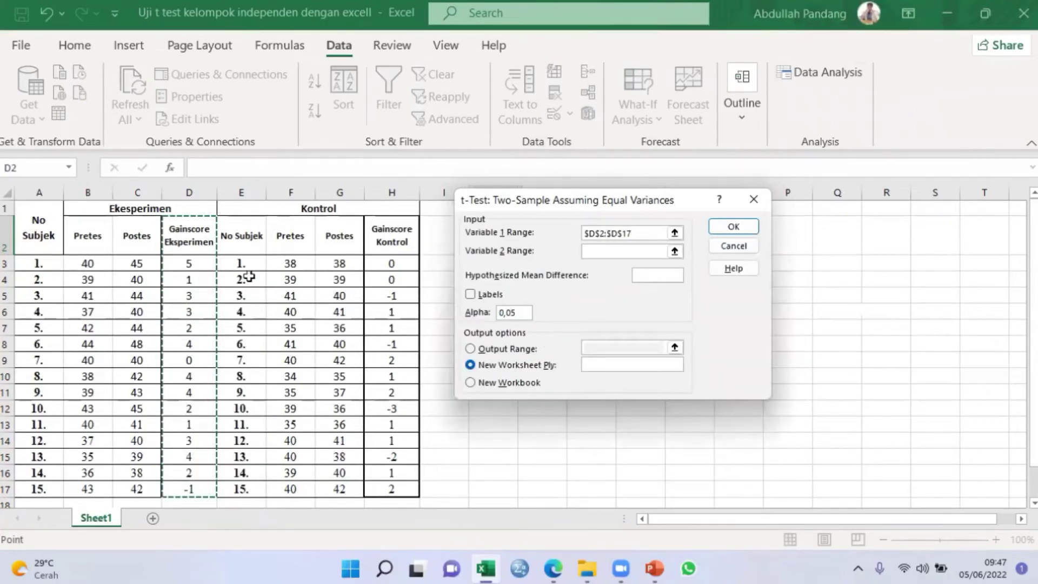
Set the Variable 2 Range to $H$2:$H$17, turn on Labels, and run the t-test to a new worksheet
left_click(600, 251)
left_click_drag(398, 230, 397, 489)
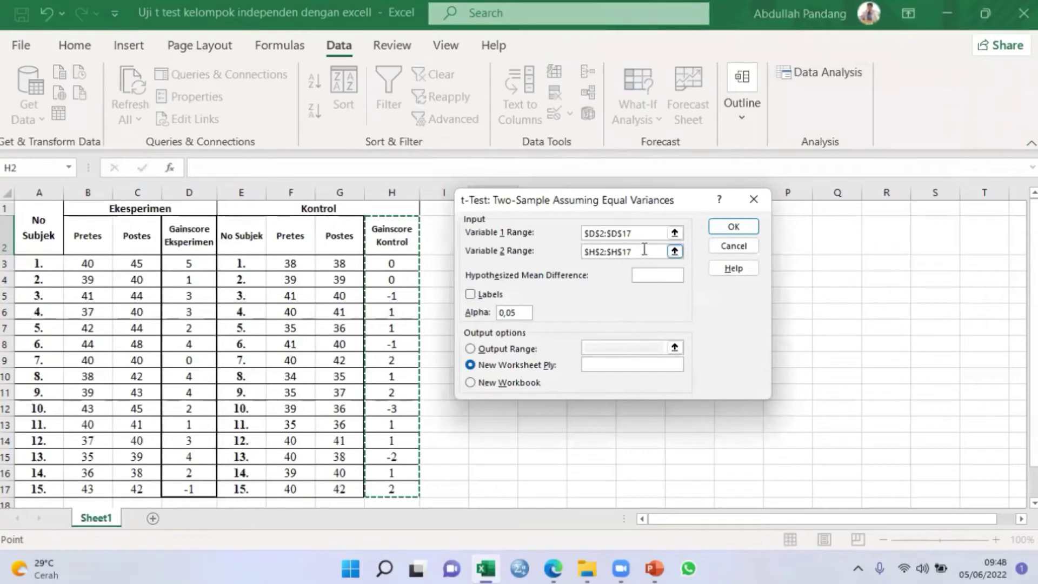
left_click(470, 294)
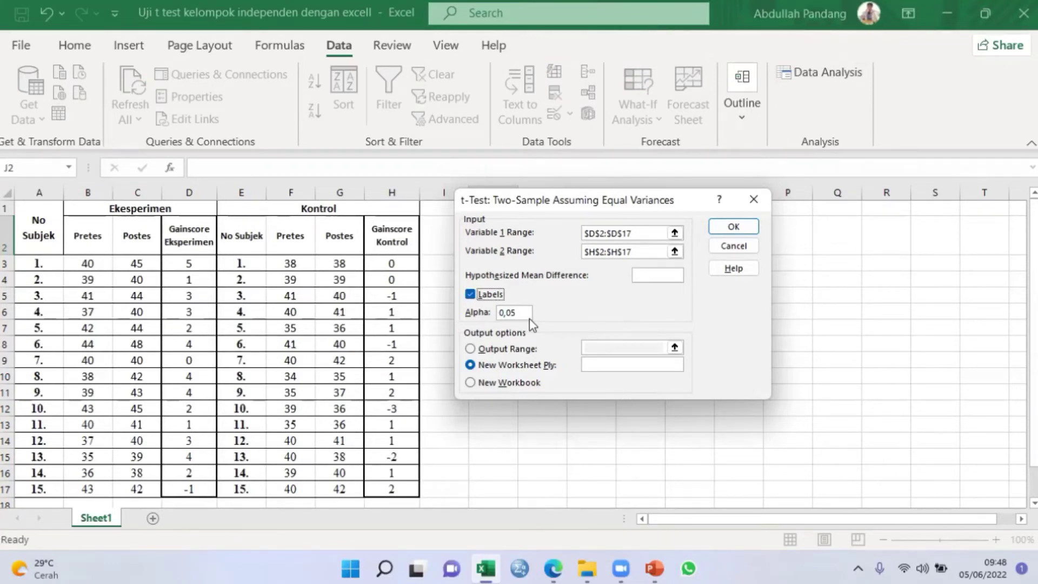
left_click(738, 227)
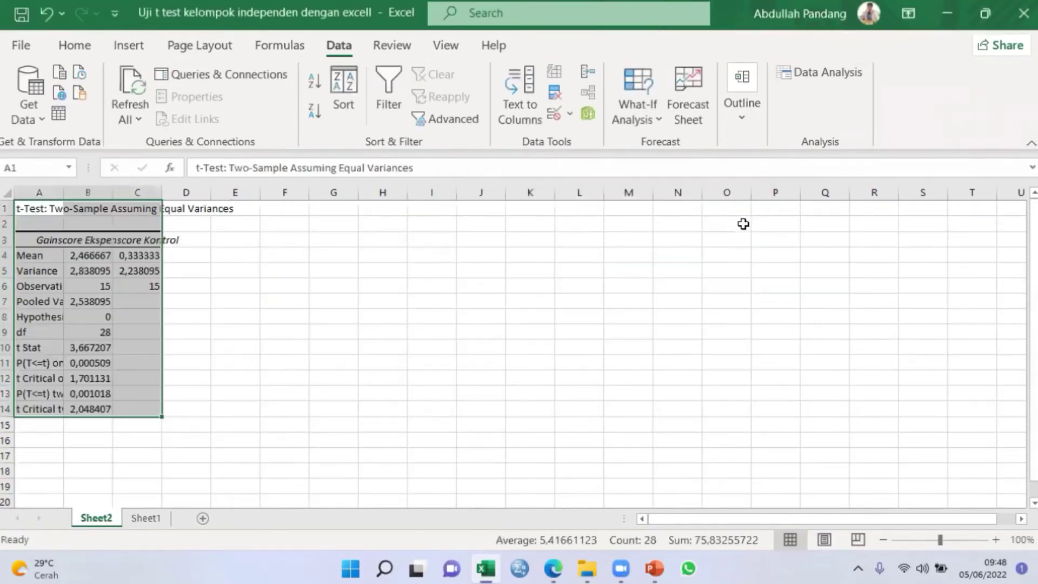
Widen columns A, B and C of the t-test output so the row labels and gainscore headings are easier to read
left_click_drag(69, 191, 97, 190)
left_click_drag(200, 196, 214, 197)
left_click_drag(141, 198, 165, 195)
left_click_drag(98, 192, 113, 191)
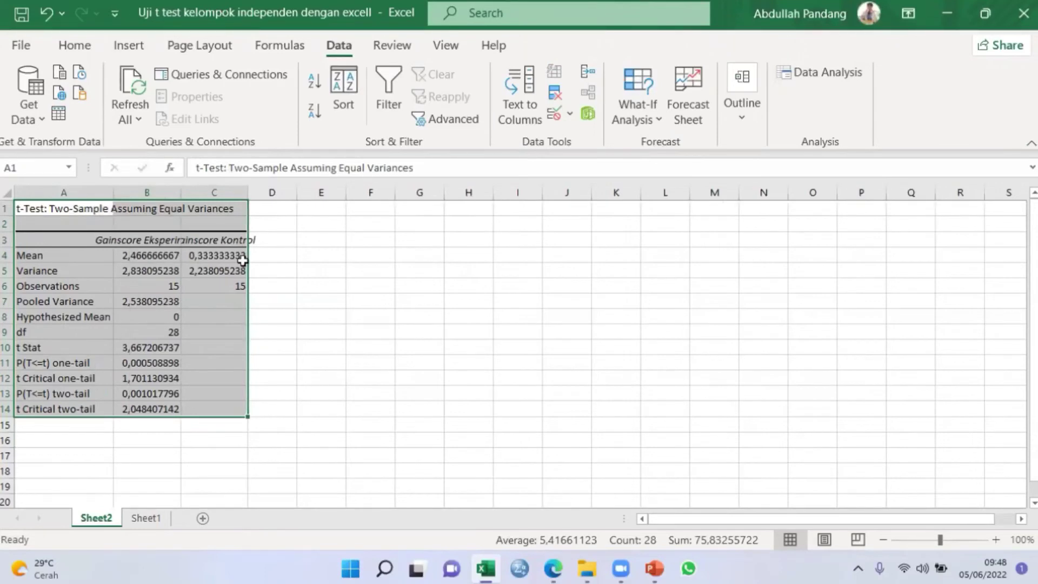
left_click(136, 240)
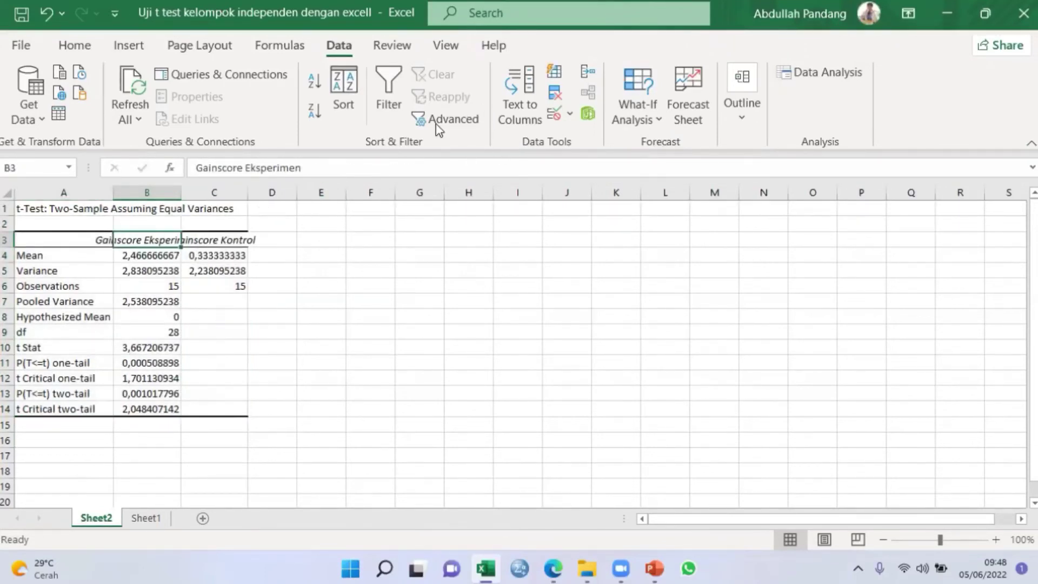
left_click(167, 190)
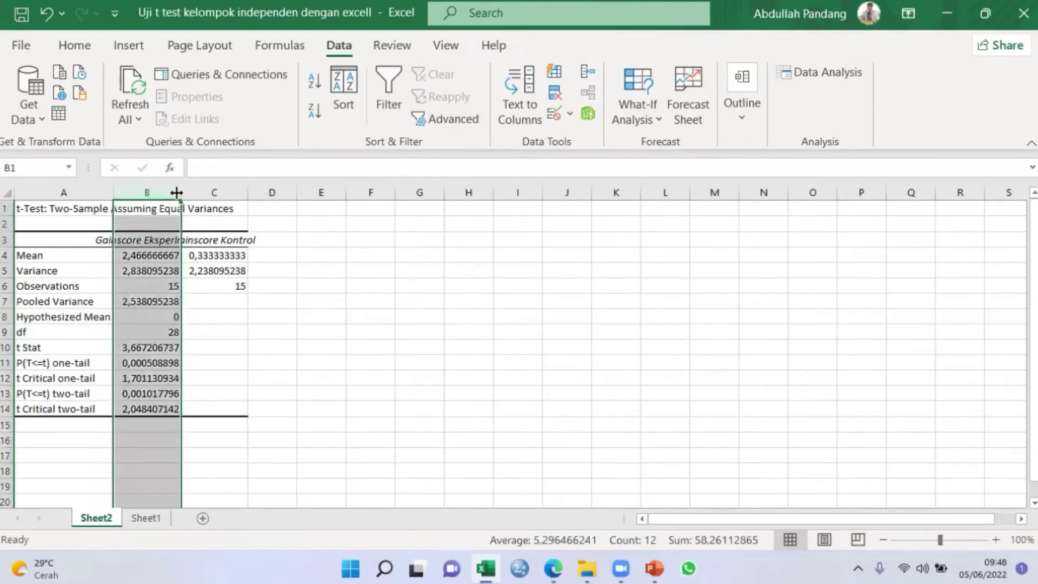
left_click(211, 192)
left_click_drag(152, 192, 306, 190)
left_click(192, 246)
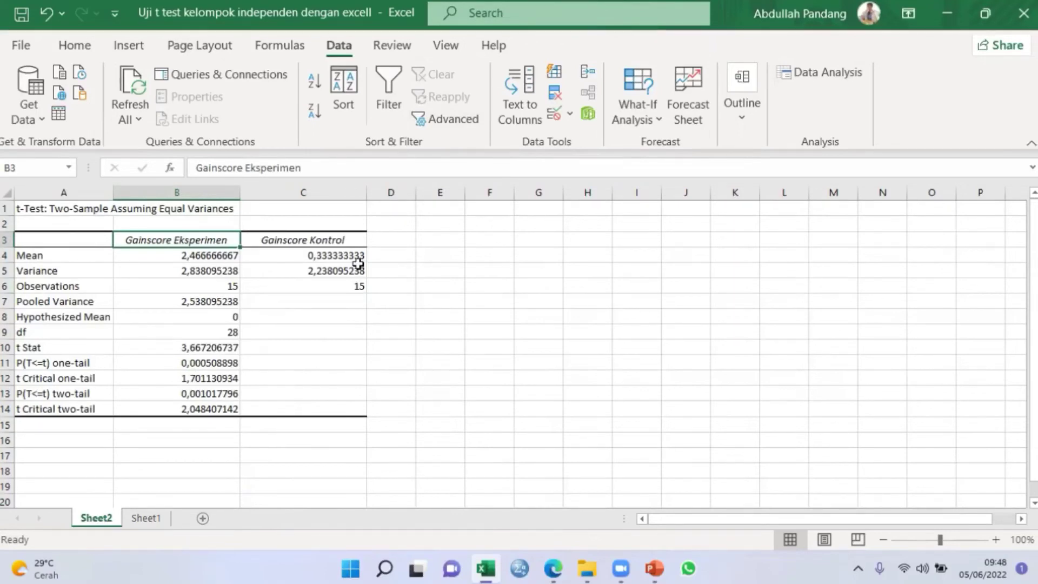
Format the result values in B4:C14 with the comma number style
left_click_drag(189, 259, 281, 413)
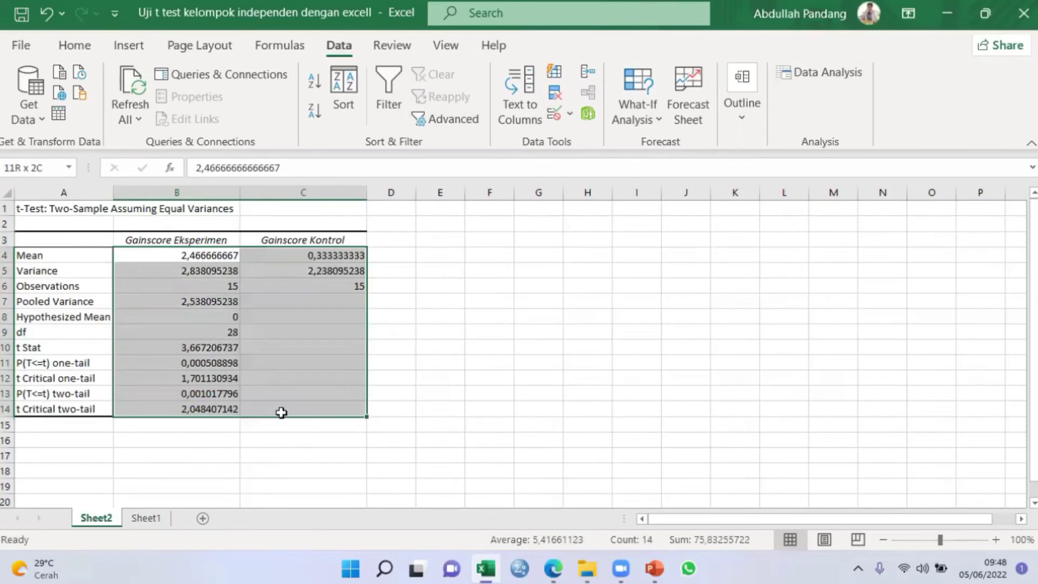
left_click(75, 44)
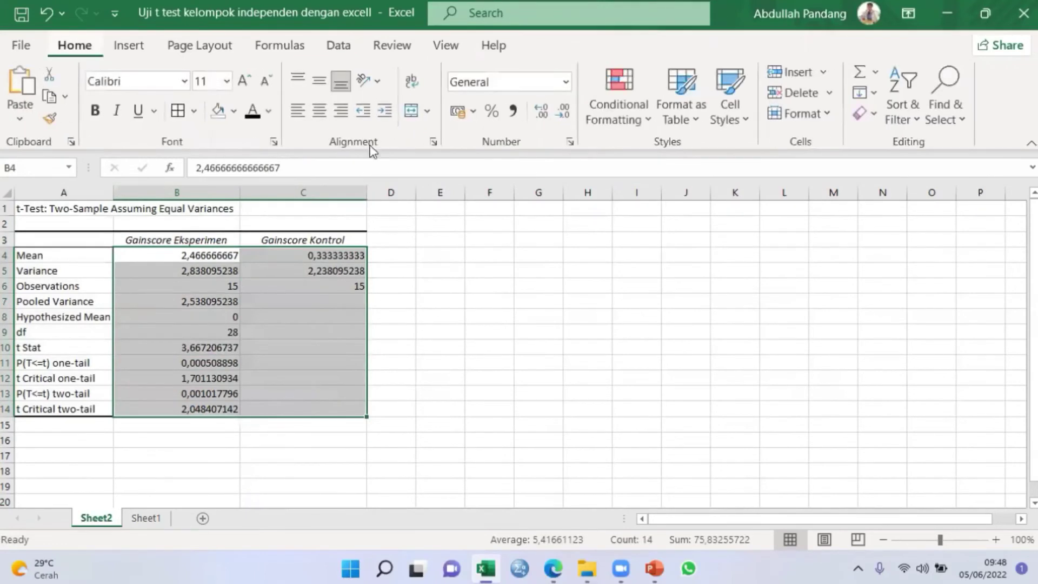
left_click(511, 113)
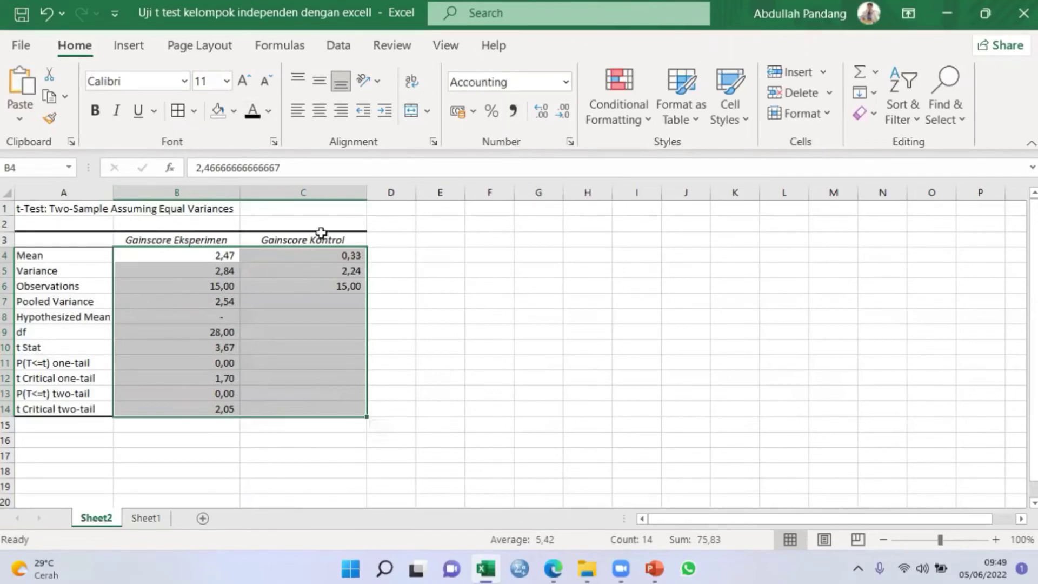
Apply middle and center alignment to the result values in B4:C14
left_click(321, 112)
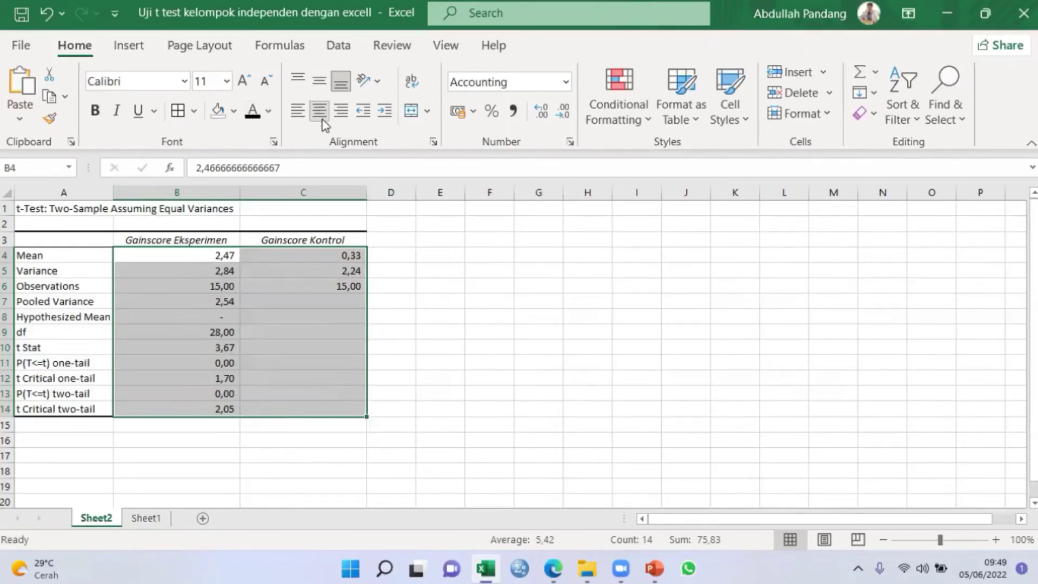
left_click(258, 275)
left_click_drag(206, 254, 312, 403)
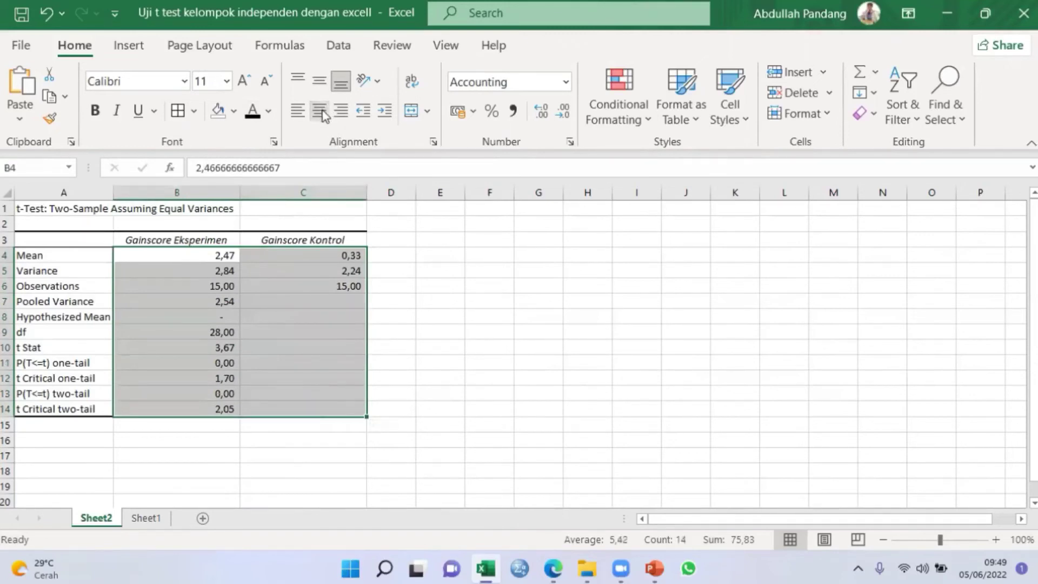
left_click(319, 82)
left_click(319, 111)
left_click(454, 314)
left_click_drag(199, 262, 212, 409)
left_click(319, 111)
left_click(422, 333)
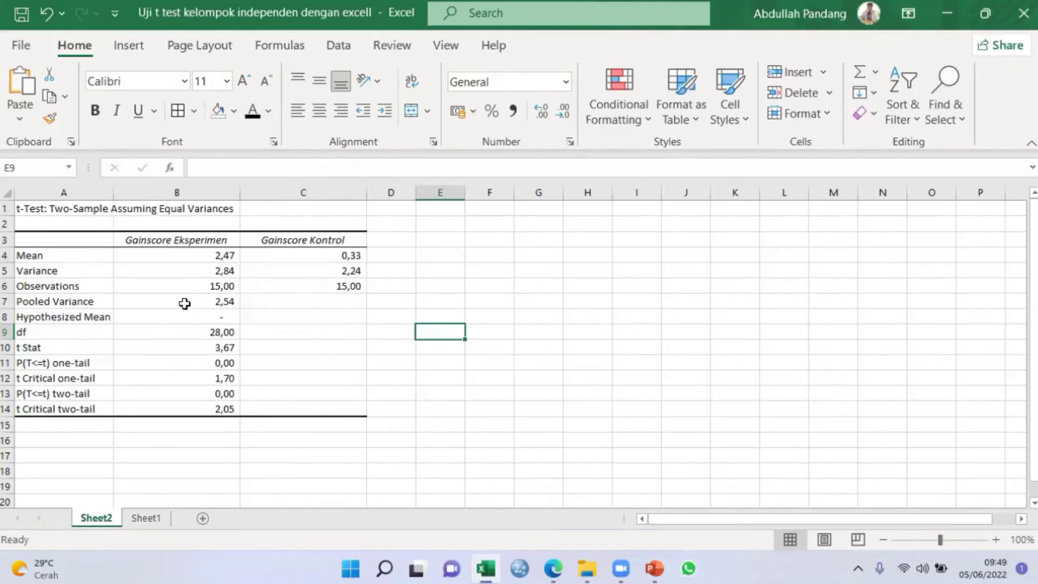
Examine the Observations, Hypothesized Mean Difference, df and t Stat rows of the t-test output
left_click(206, 288)
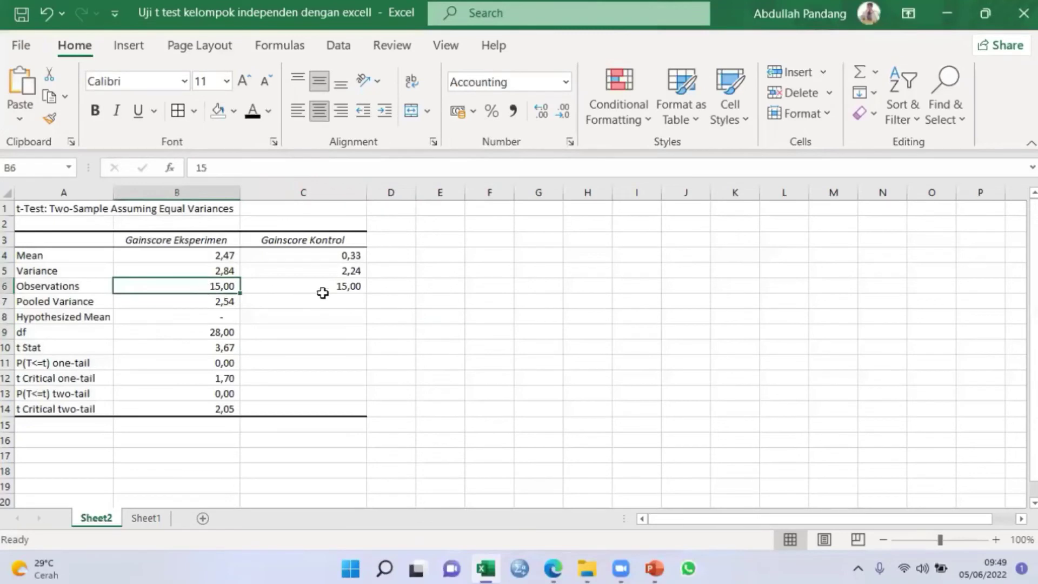
left_click_drag(317, 289, 283, 298)
left_click(194, 291)
left_click(82, 317)
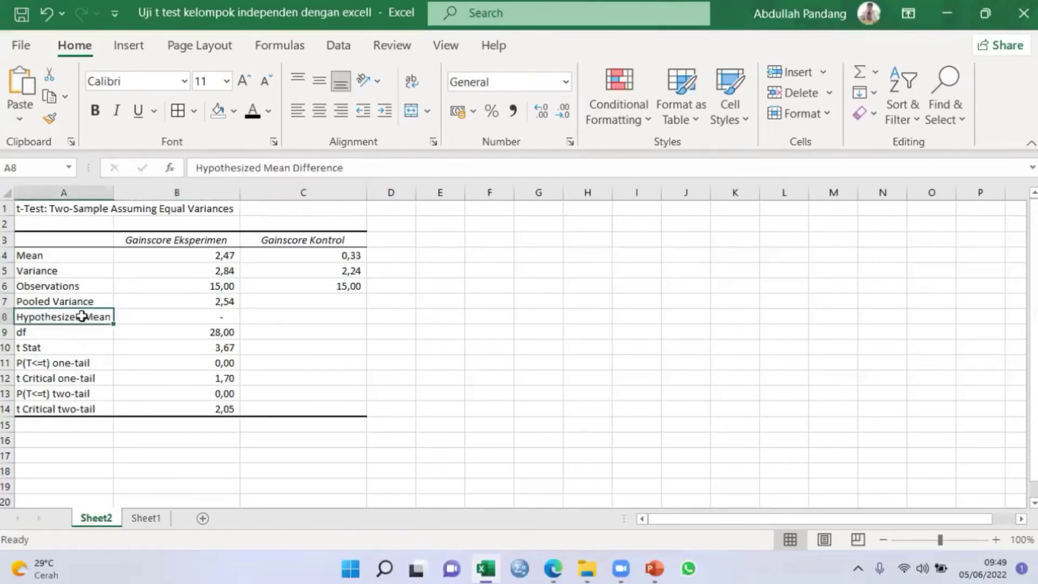
left_click(66, 336)
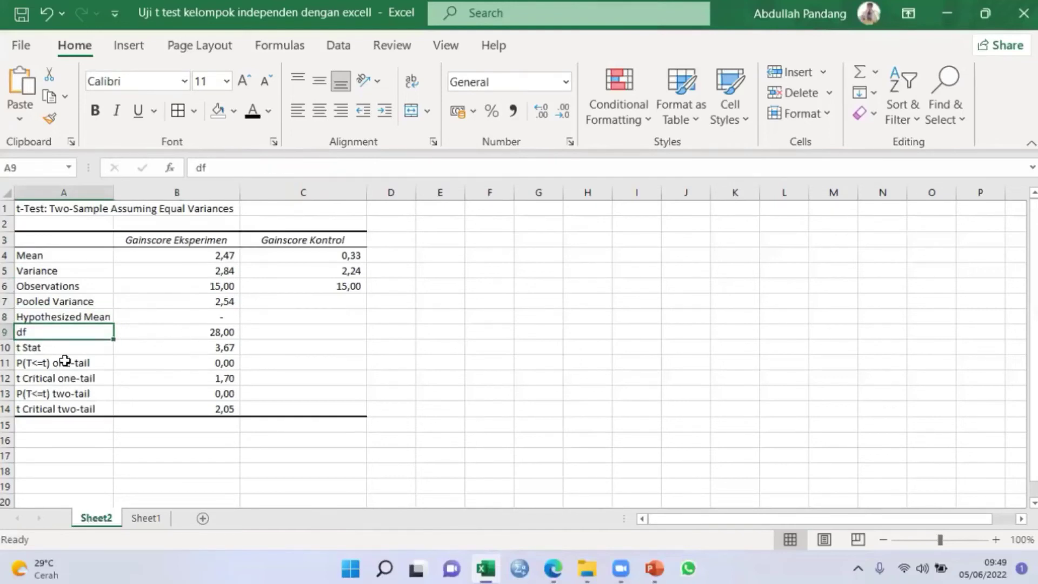
left_click(69, 350)
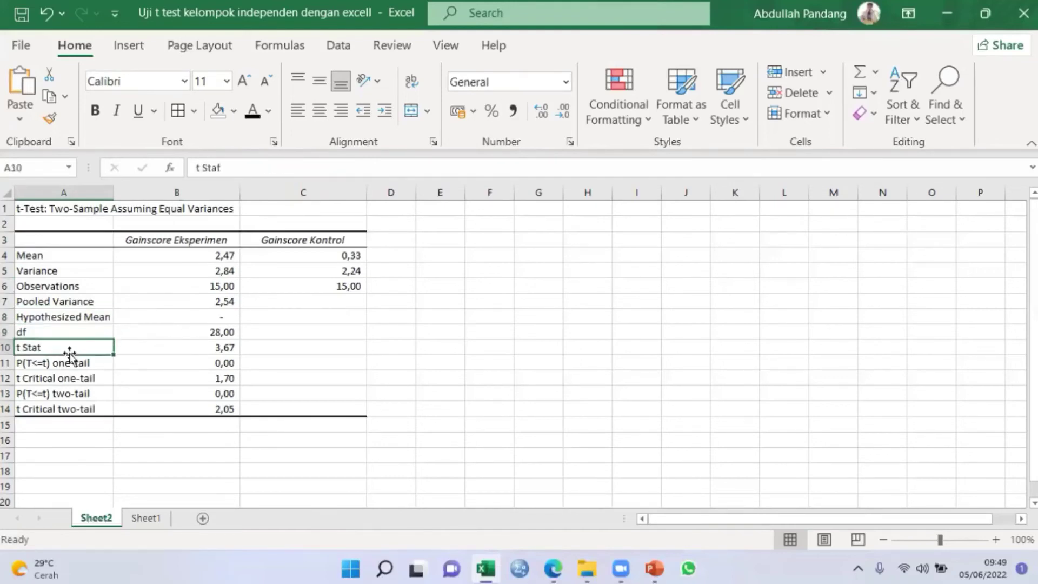
left_click(211, 348)
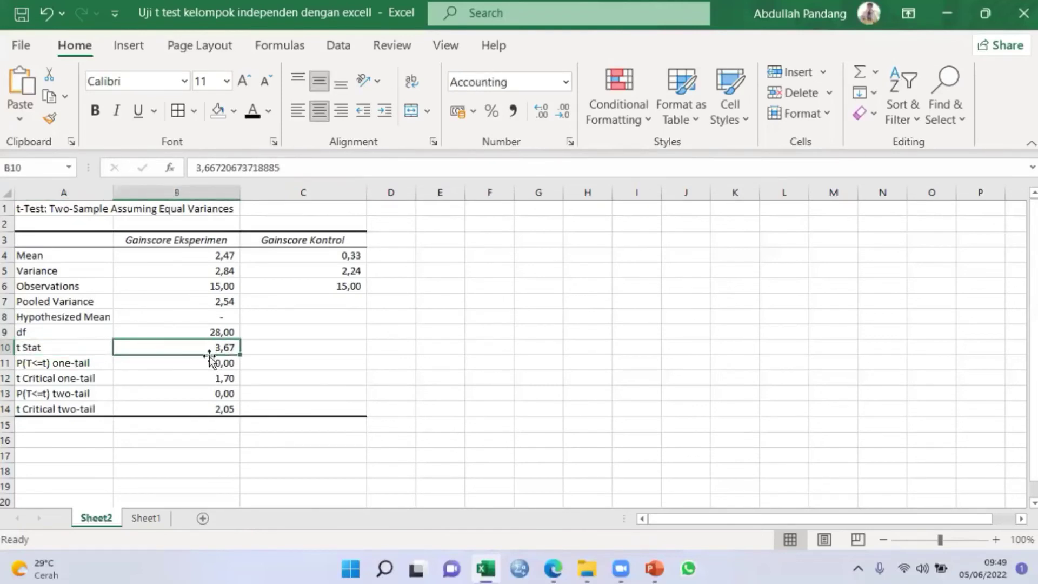
Apply thick outside borders to the P(T<=t) two-tail label and value in A13:B13
left_click_drag(25, 394, 191, 389)
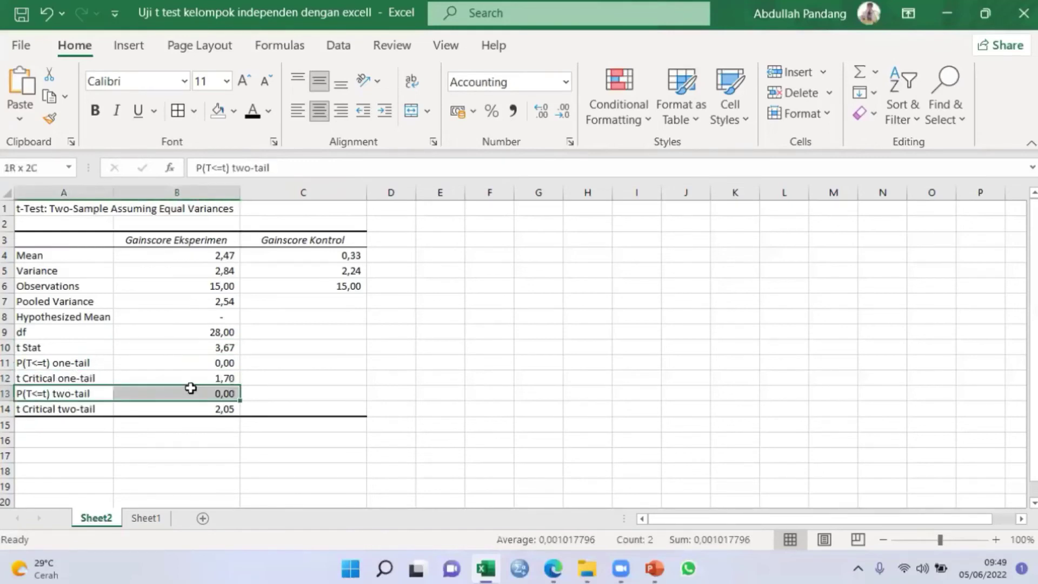
left_click(193, 111)
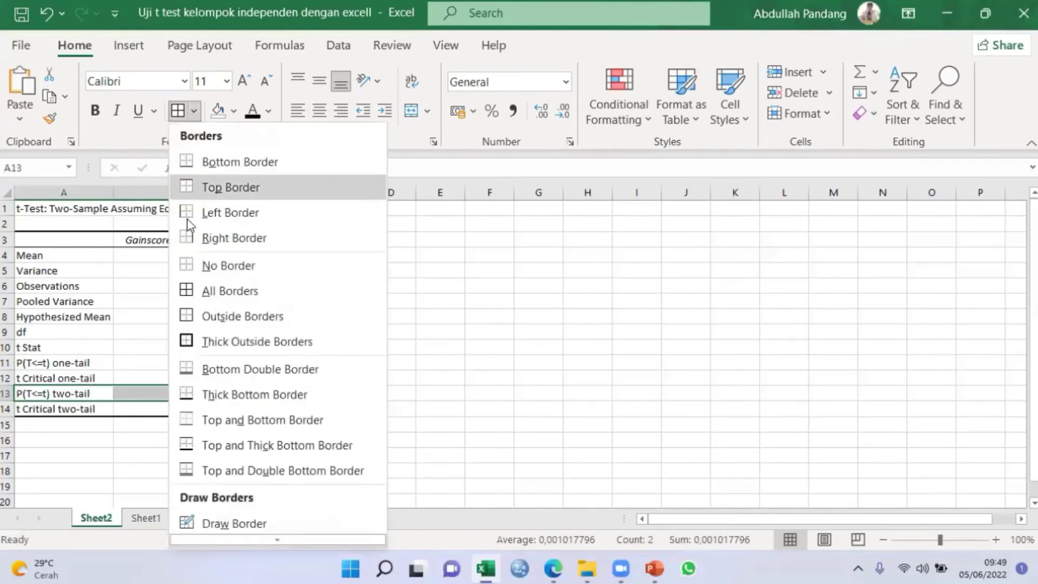
left_click(184, 341)
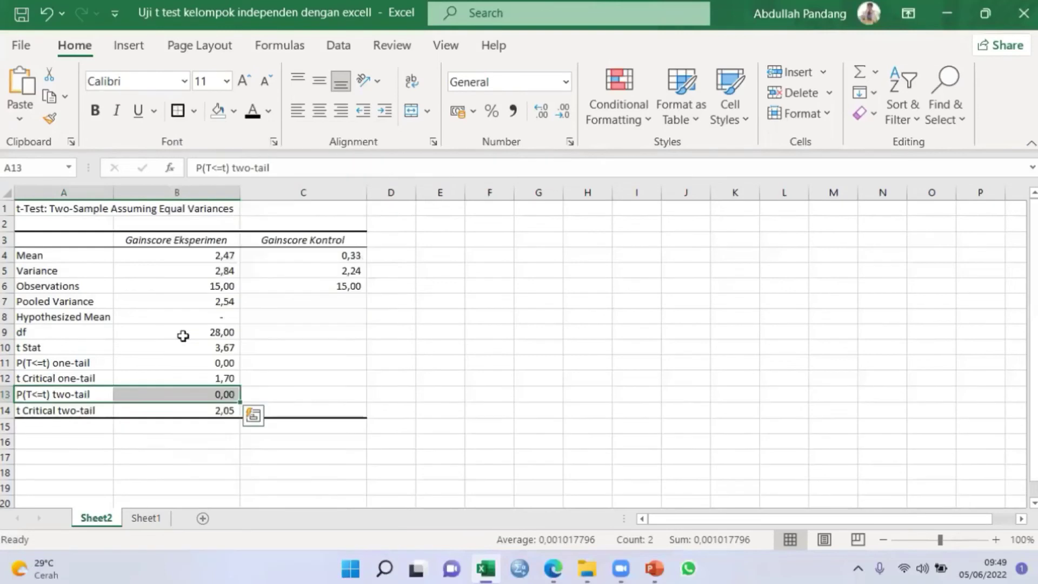
Show the P(T<=t) two-tail value in B13 with six decimal places
left_click(229, 396)
left_click(260, 394)
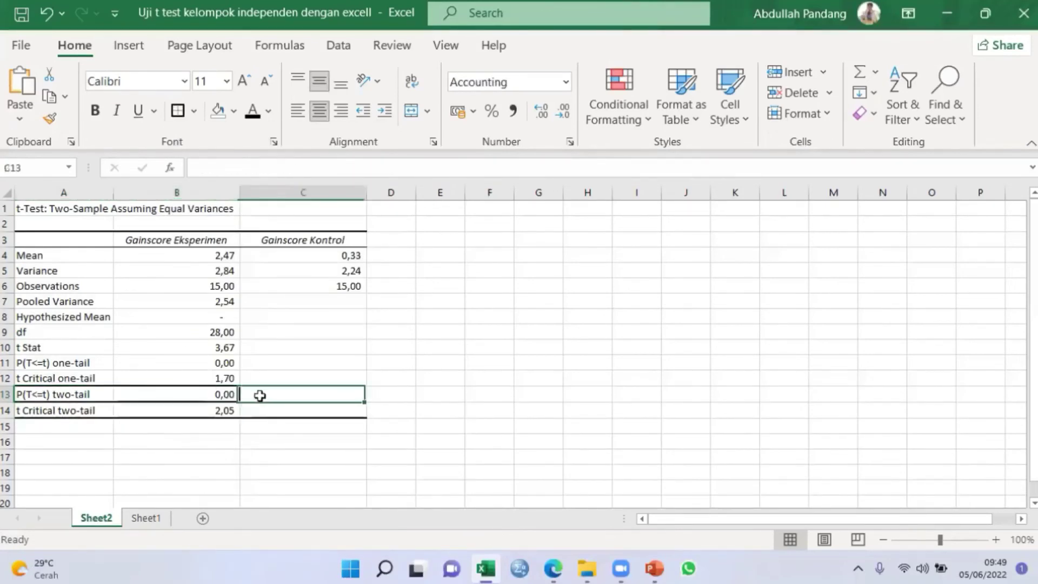
left_click(220, 394)
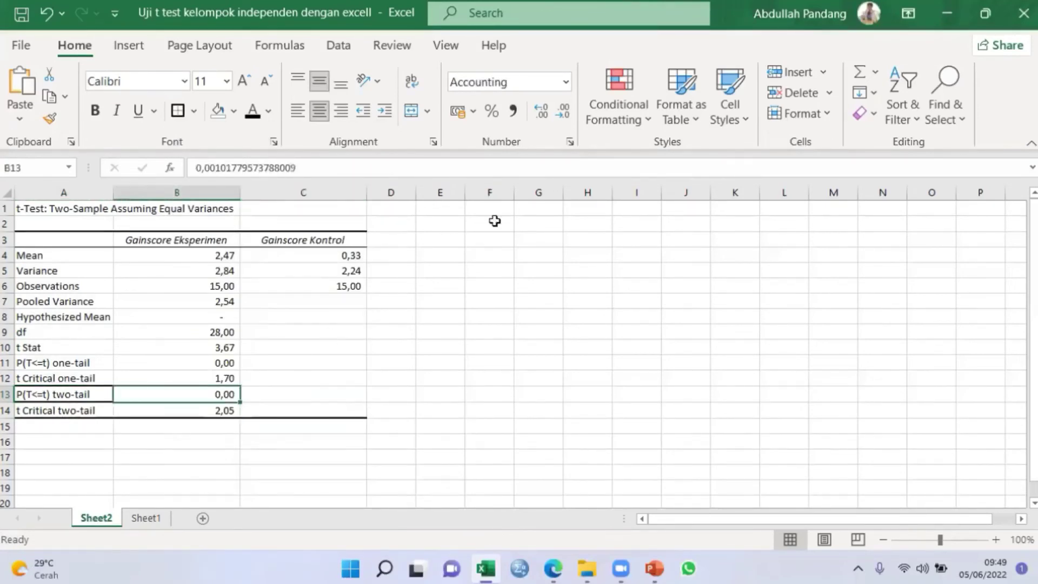
left_click(543, 115)
left_click(543, 114)
left_click(543, 115)
left_click(543, 115)
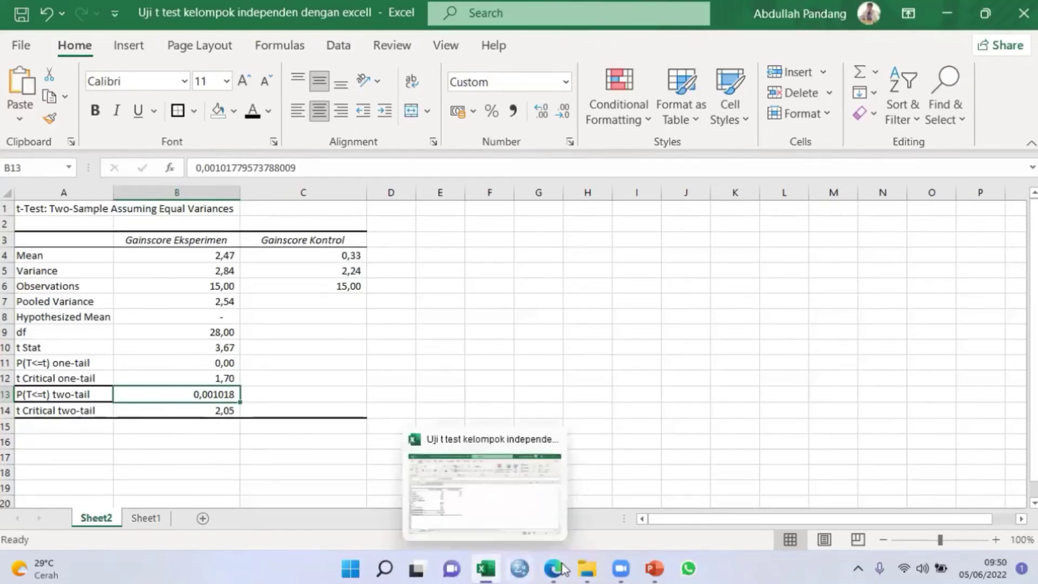
Copy the "Tolak Ho jika Sig. ≤ α 0.05" text box from the PowerPoint slide and paste it into the Excel results sheet
left_click(655, 568)
left_click(636, 427)
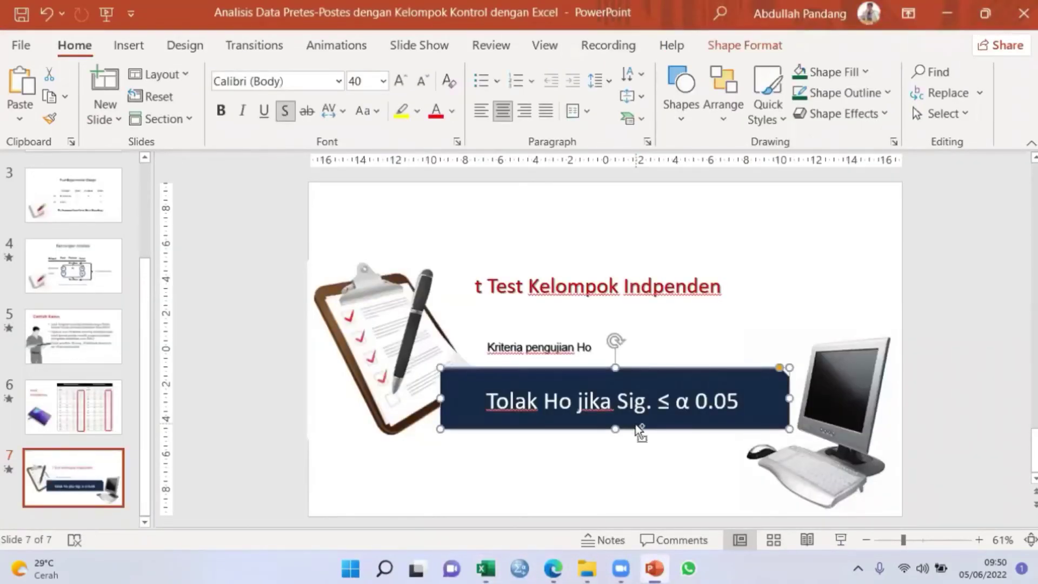
left_click(487, 568)
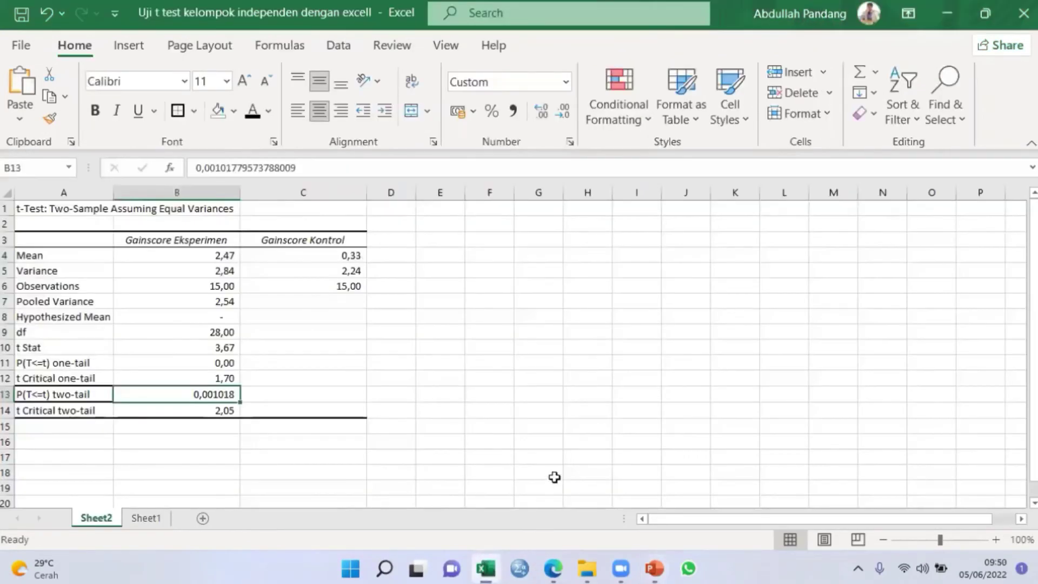
key("ctrl+v")
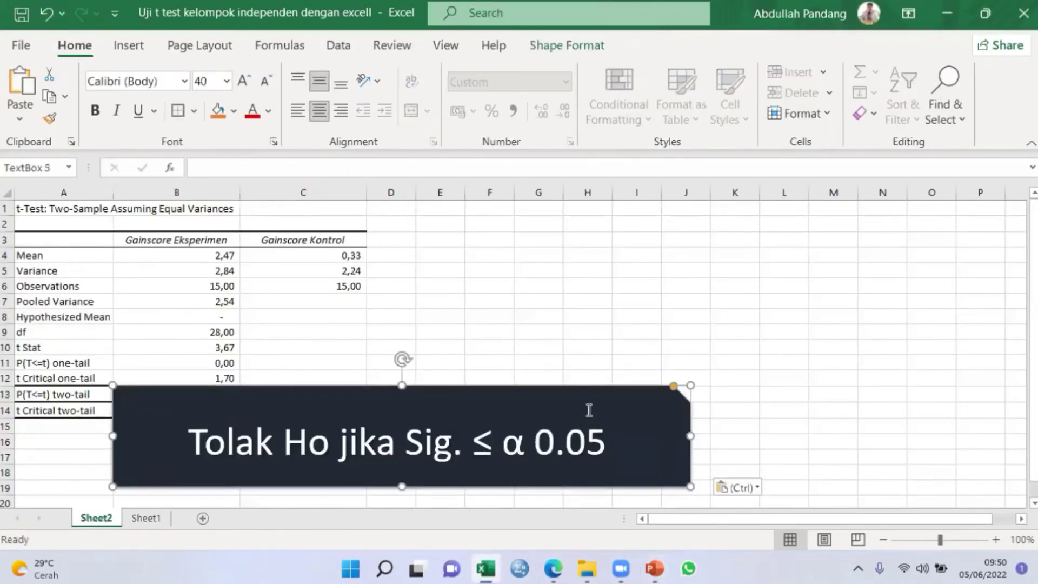
Move the pasted criterion box beside the t-test table and shrink it to span about columns D to L, rows 2 to 6
double_click(620, 397)
left_click(658, 399)
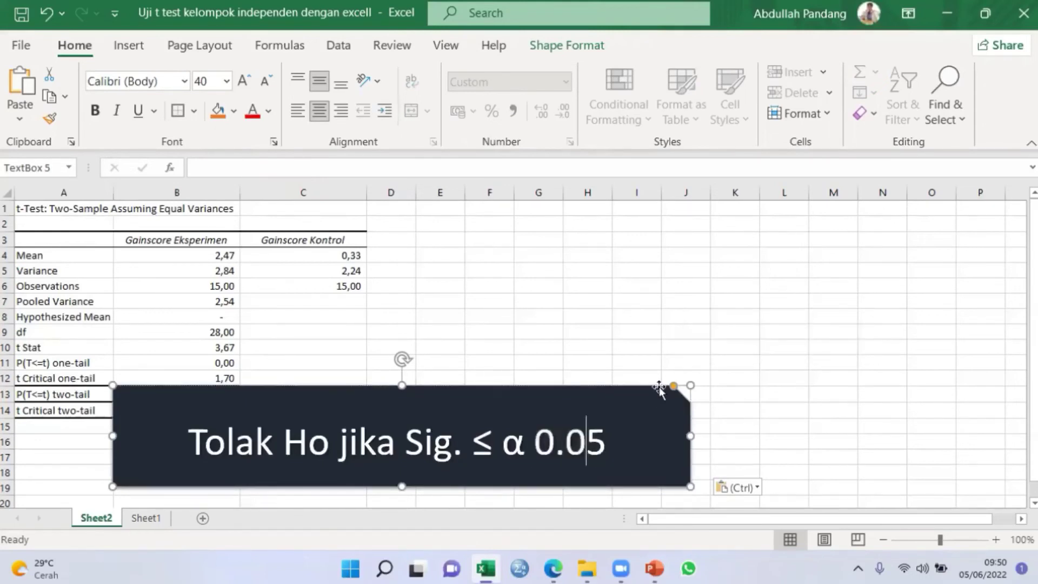
left_click_drag(669, 372, 934, 226)
left_click_drag(963, 327, 830, 296)
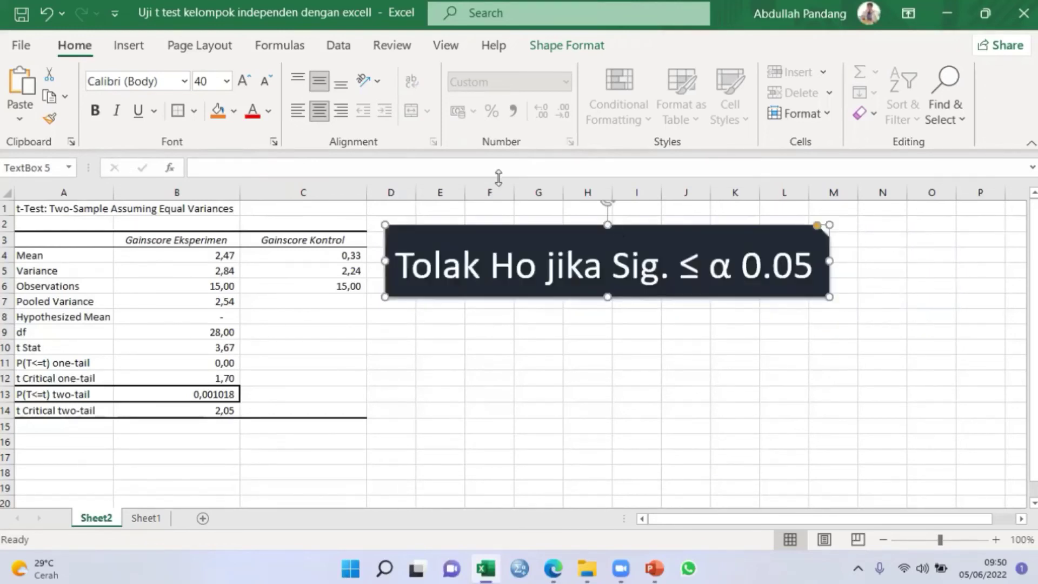
Reduce the criterion text to size 24 and shrink its box to about columns E to L, rows 5 to 7
left_click(265, 81)
left_click(265, 81)
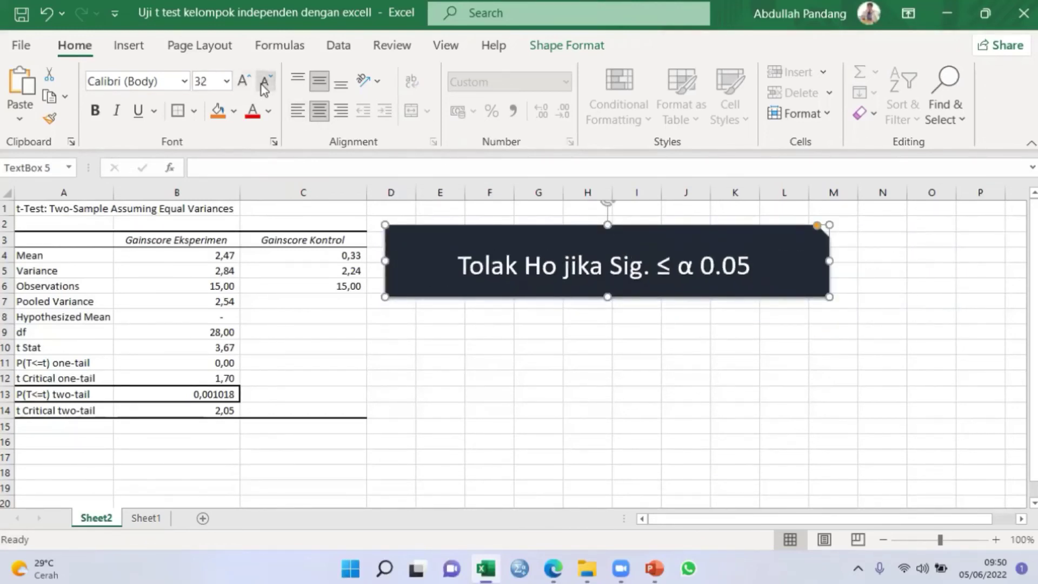
left_click(265, 81)
left_click(265, 81)
left_click_drag(830, 296, 763, 317)
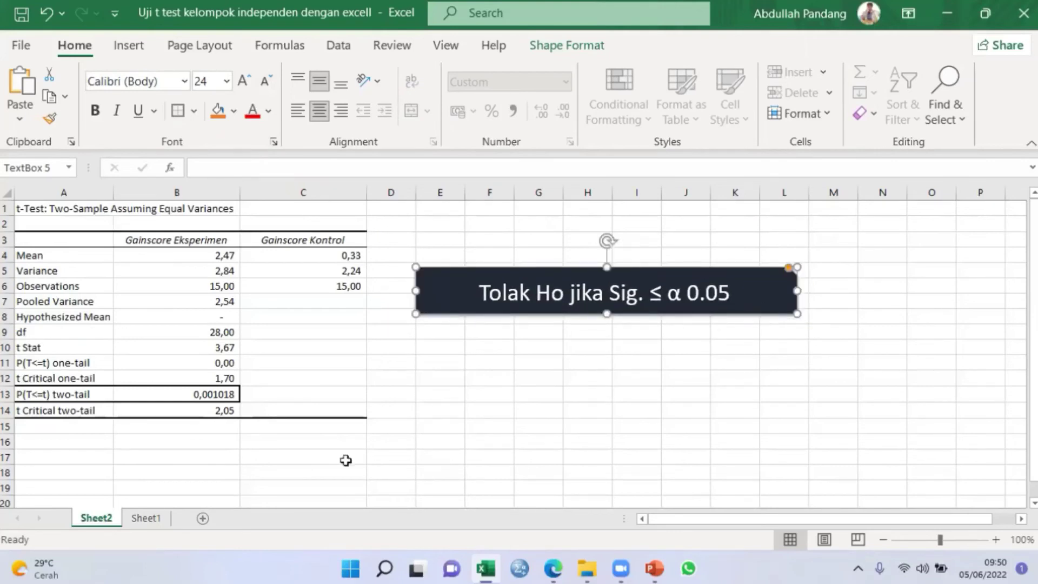
Examine the two-tail P value against the 0.05 rejection criterion and compare the mean gain scores of the experiment and control groups
left_click(223, 400)
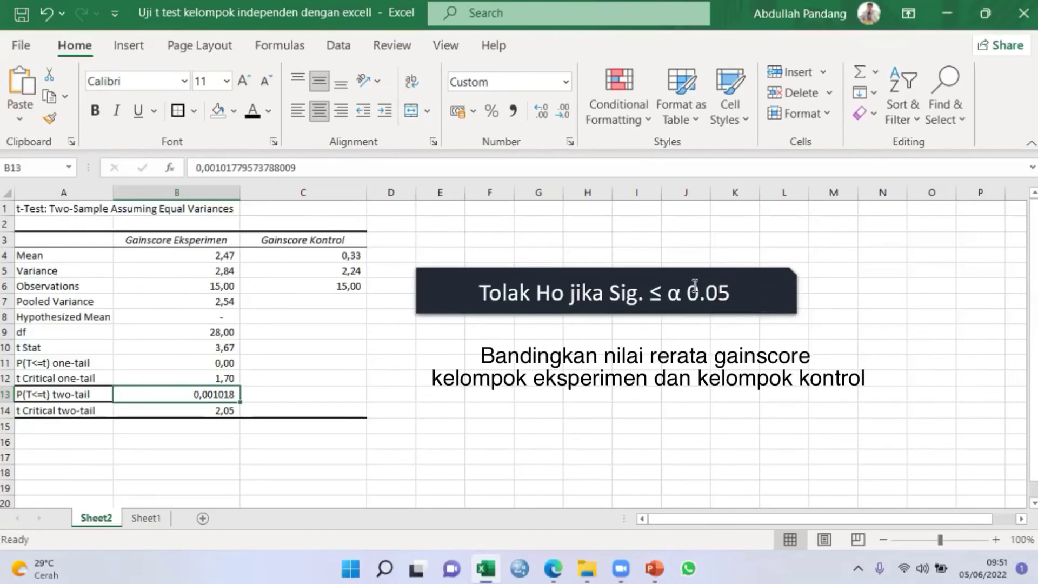
left_click(206, 257)
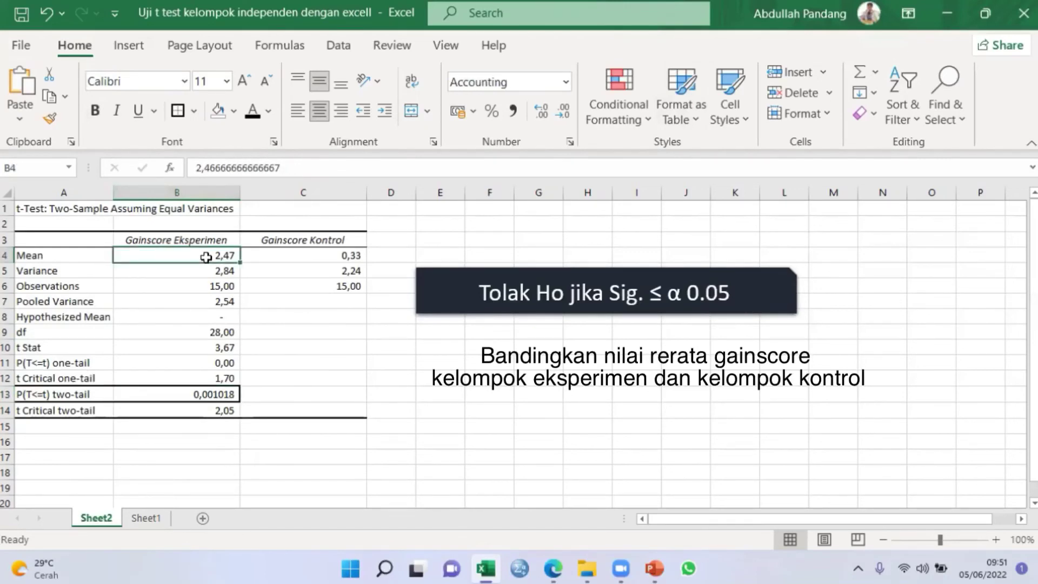
left_click(340, 257)
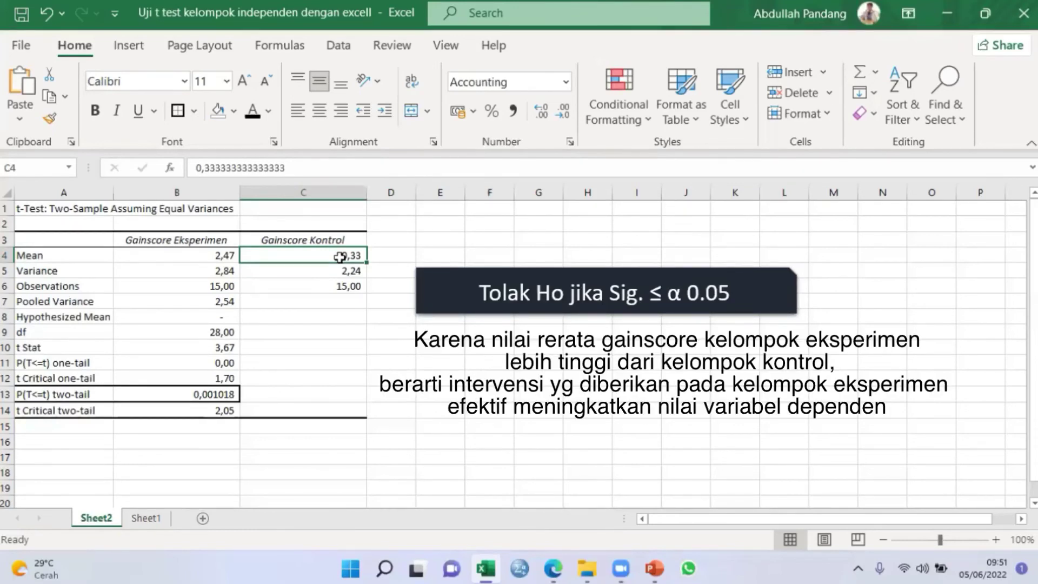
left_click(198, 256)
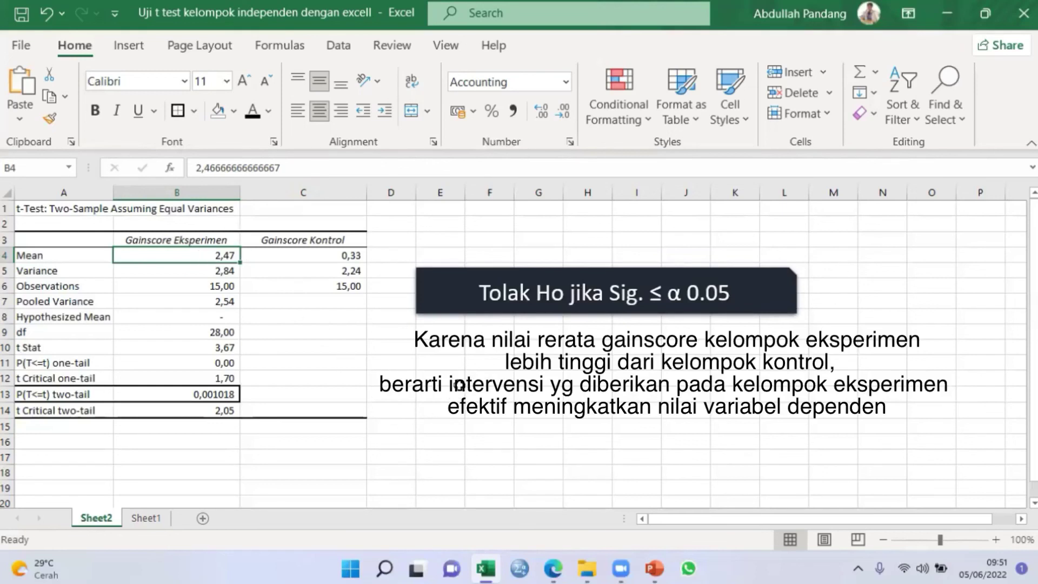
left_click(451, 385)
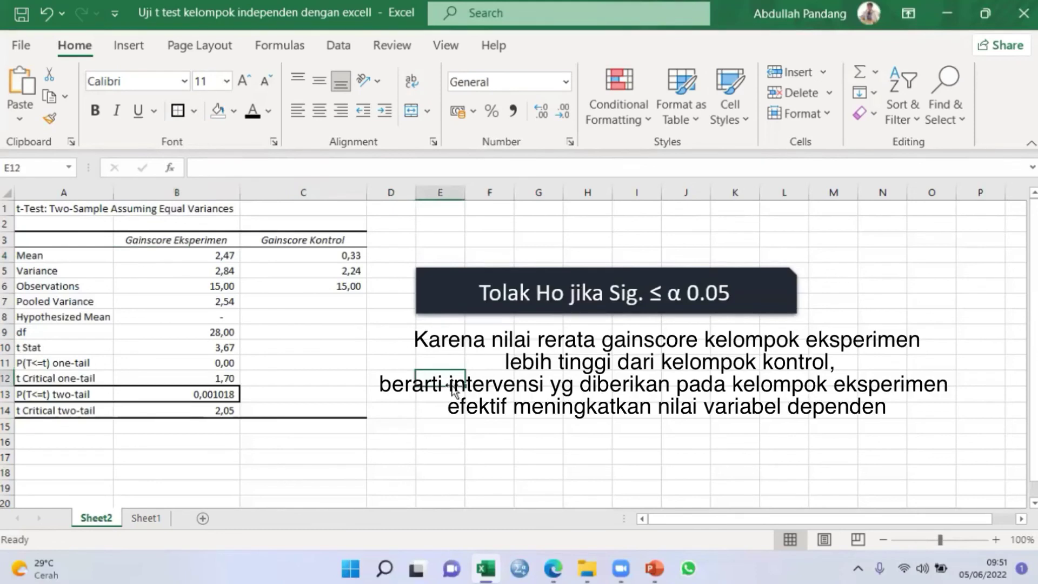